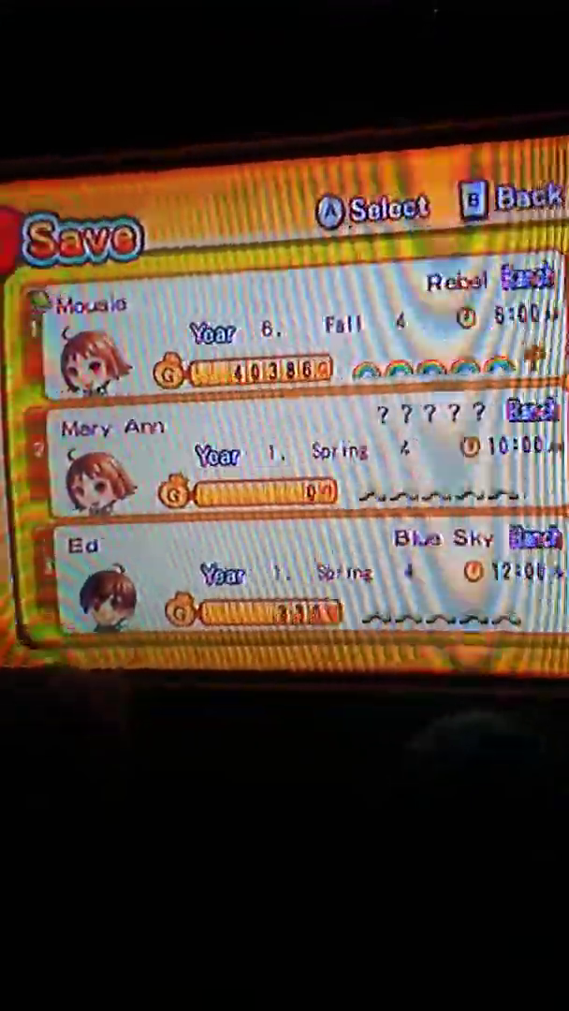
key("Return")
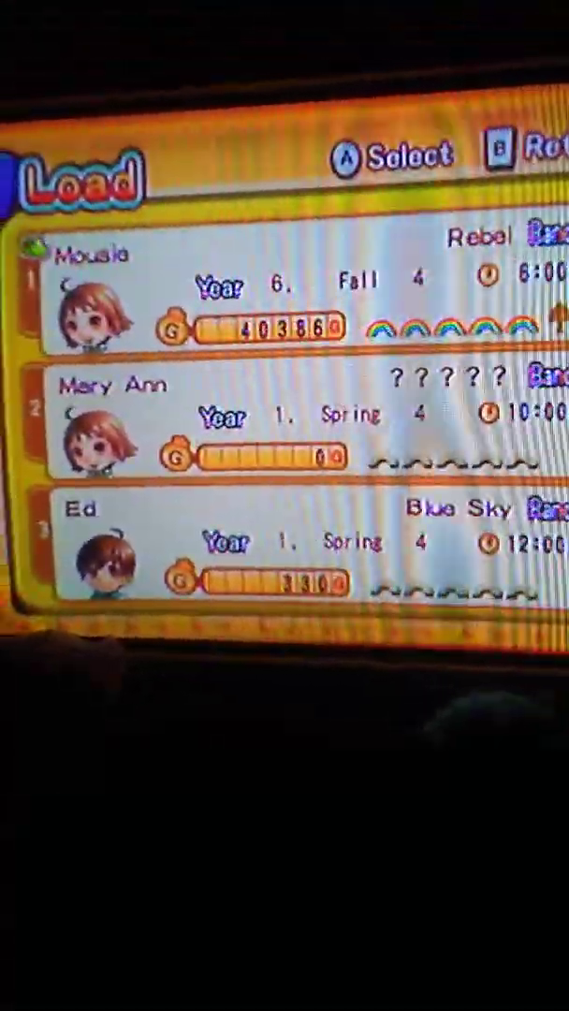
key("Return")
key("Return")
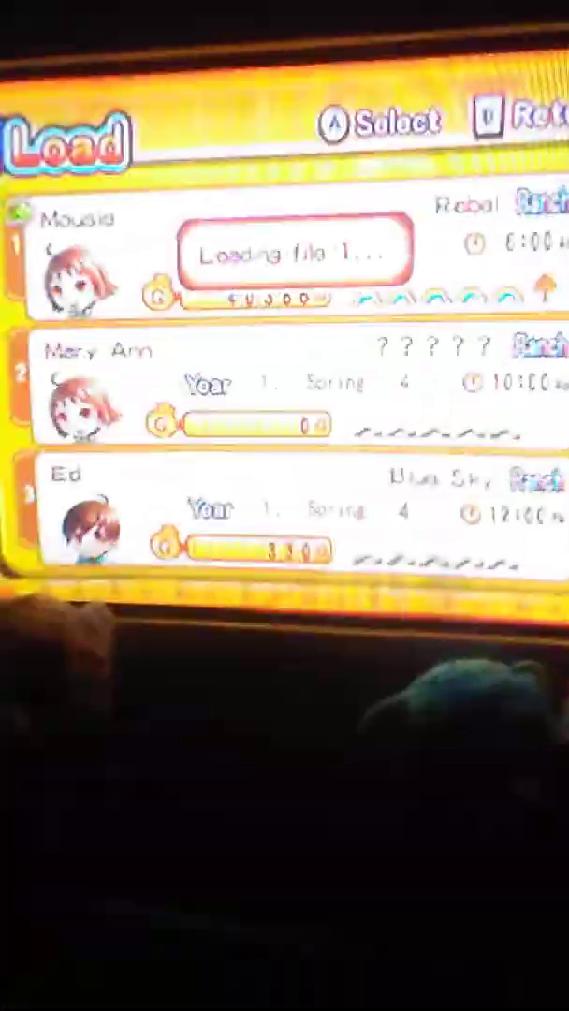